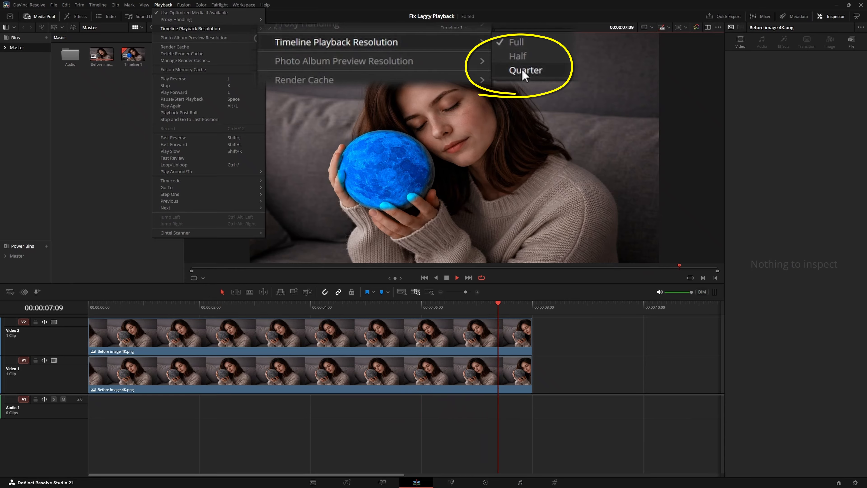
# Set the timeline playback resolution to Quarter and the render cache mode to Smart
pyautogui.click(281, 45)
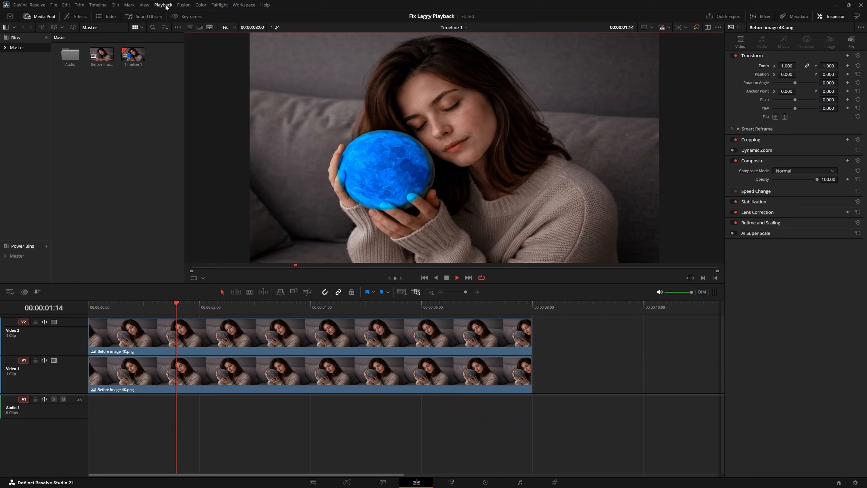
pyautogui.click(163, 5)
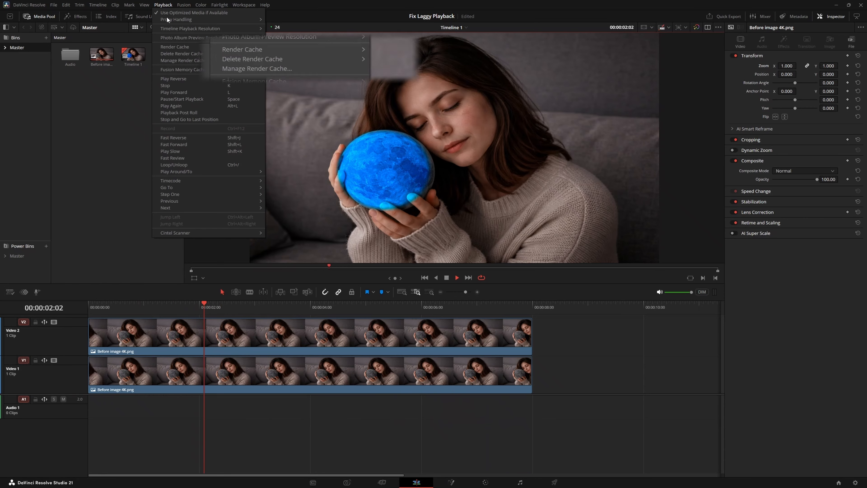
pyautogui.moveTo(173, 44)
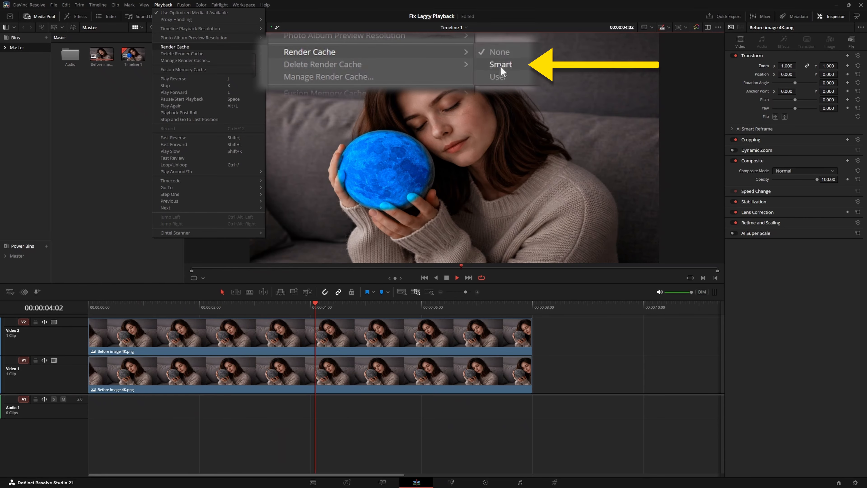
pyautogui.click(280, 55)
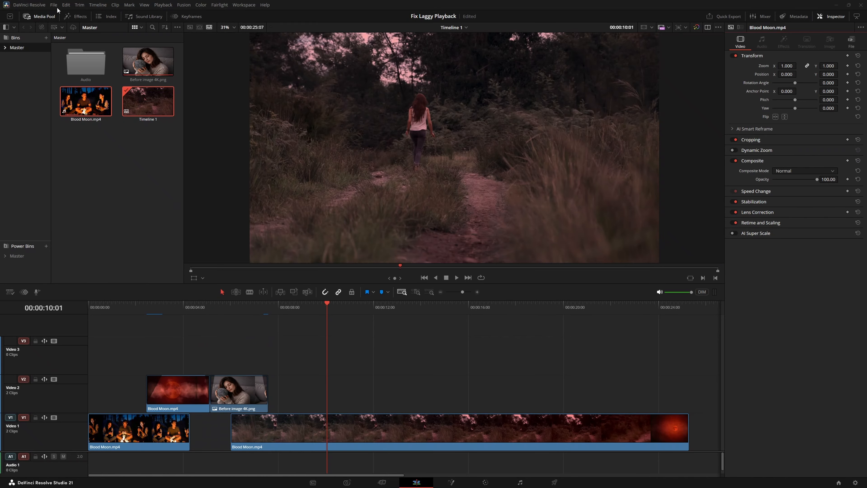
# Open the project settings at the Optimized Media and Render Cache options
pyautogui.click(54, 5)
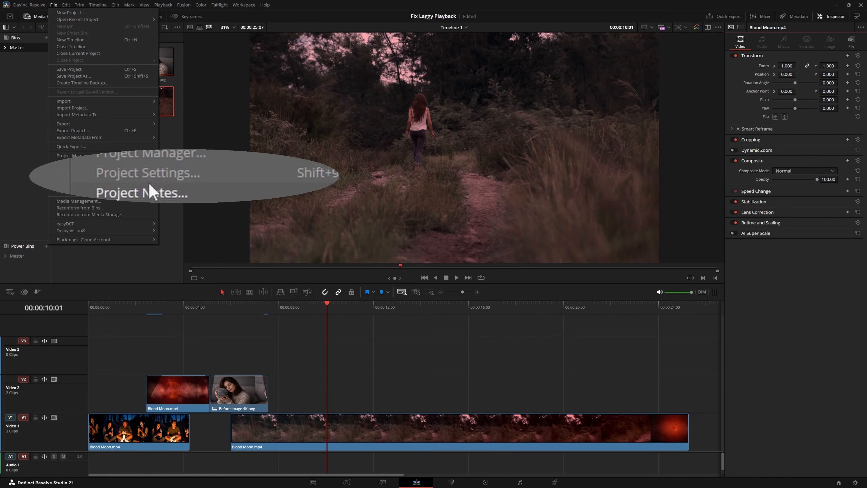
pyautogui.click(74, 162)
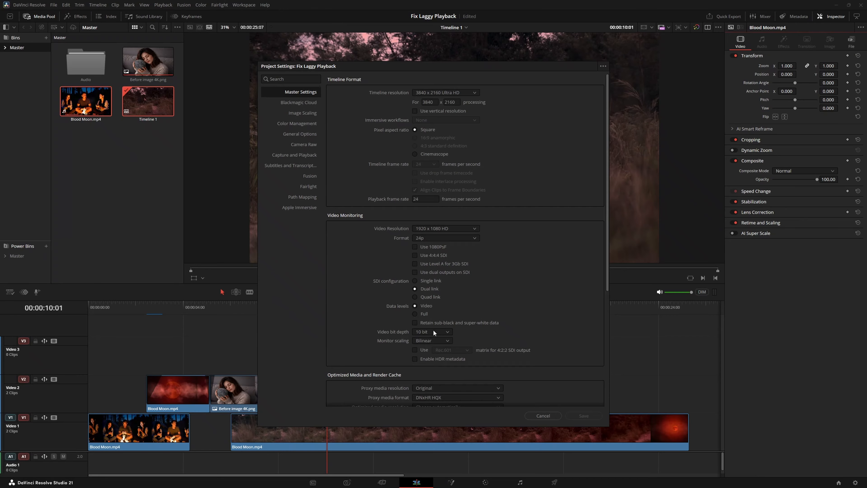
pyautogui.scroll(-5, 433, 329)
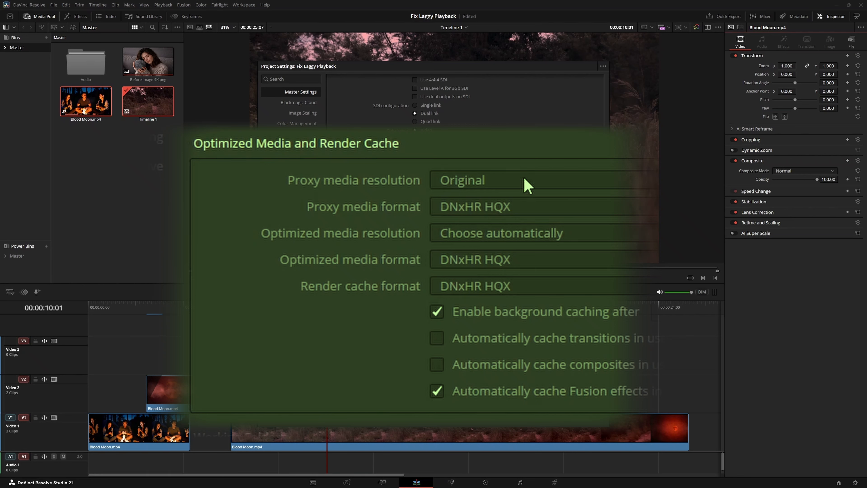
# Check the proxy media resolution and format choices, using Original resolution and the DNxHR HQX proxy format
pyautogui.click(526, 186)
pyautogui.click(648, 207)
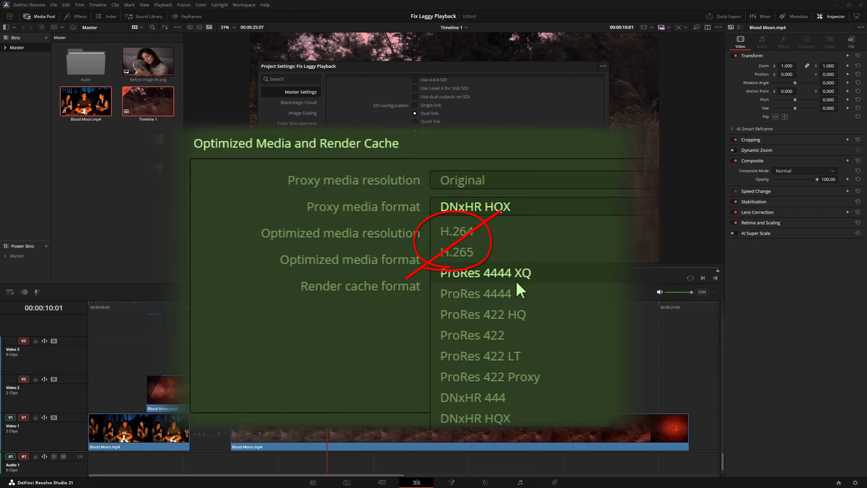
pyautogui.scroll(-1, 521, 296)
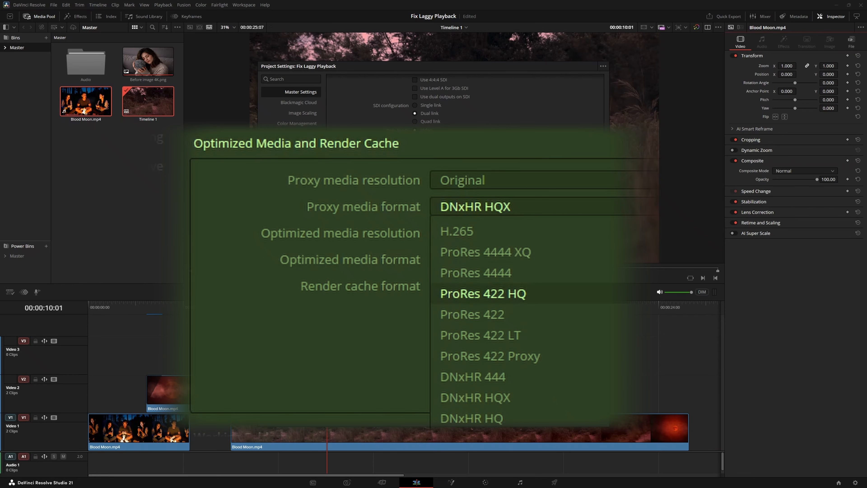
pyautogui.scroll(1, 571, 251)
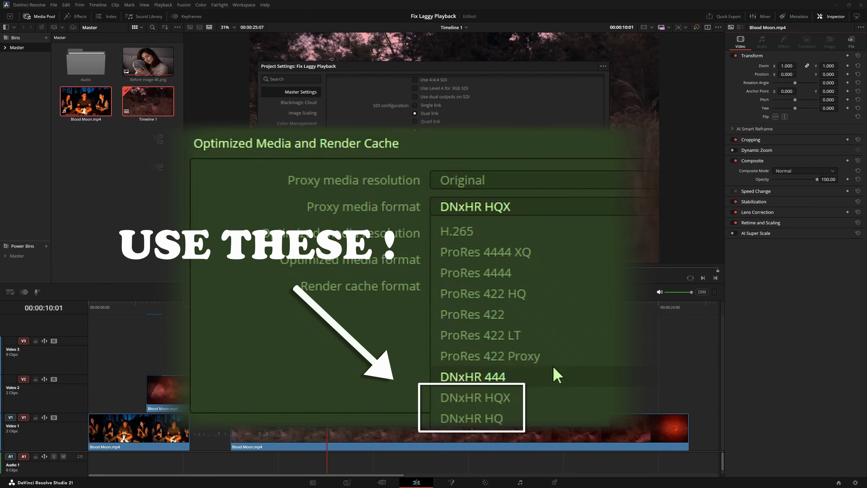
pyautogui.click(527, 402)
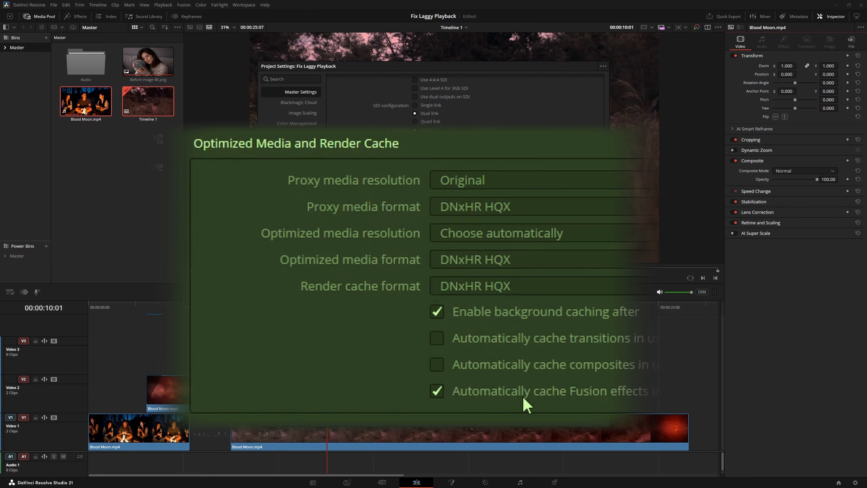
pyautogui.click(532, 287)
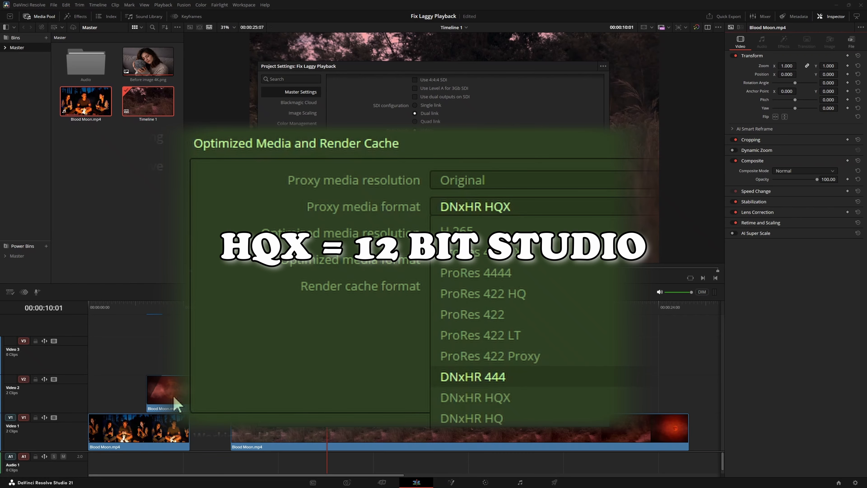
pyautogui.scroll(-2, 522, 422)
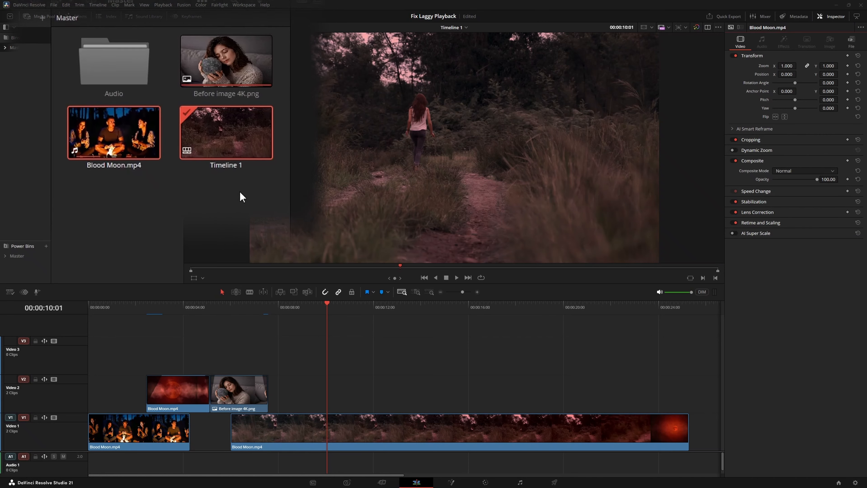
# Select Blood Moon.mp4 and Timeline 1 in the media pool and generate proxy media for them
pyautogui.moveTo(249, 198); pyautogui.dragTo(124, 136)
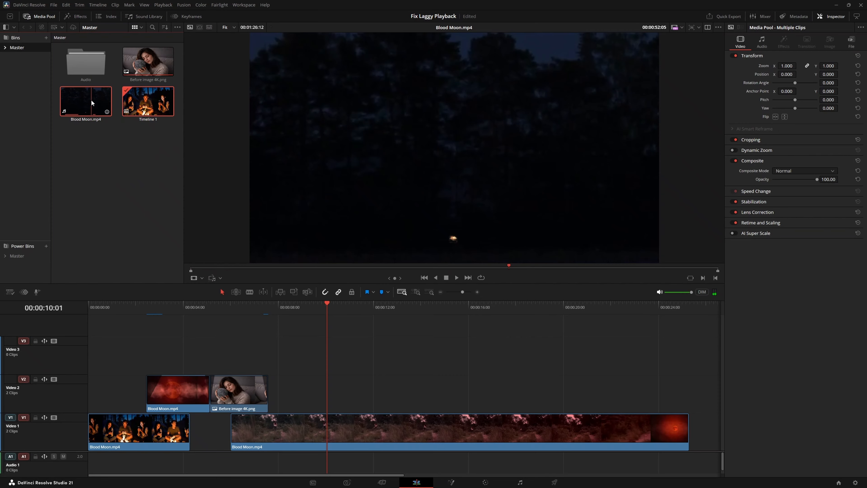
pyautogui.rightClick(91, 99)
pyautogui.moveTo(120, 205)
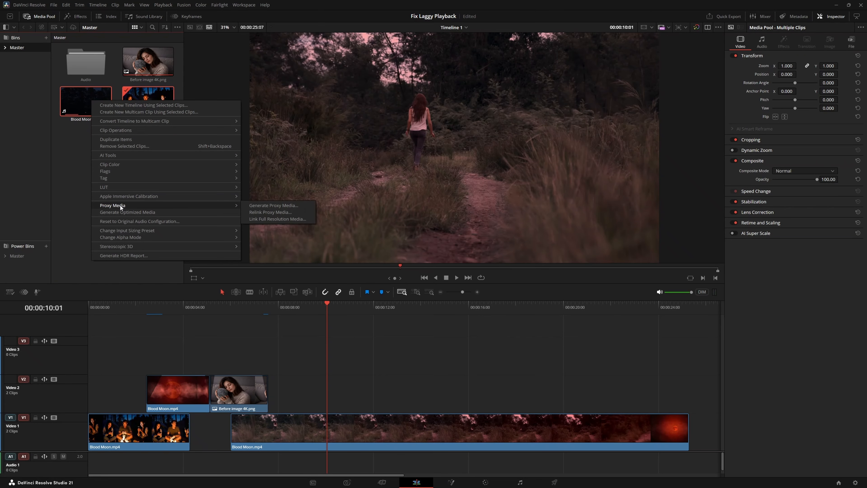
pyautogui.click(273, 205)
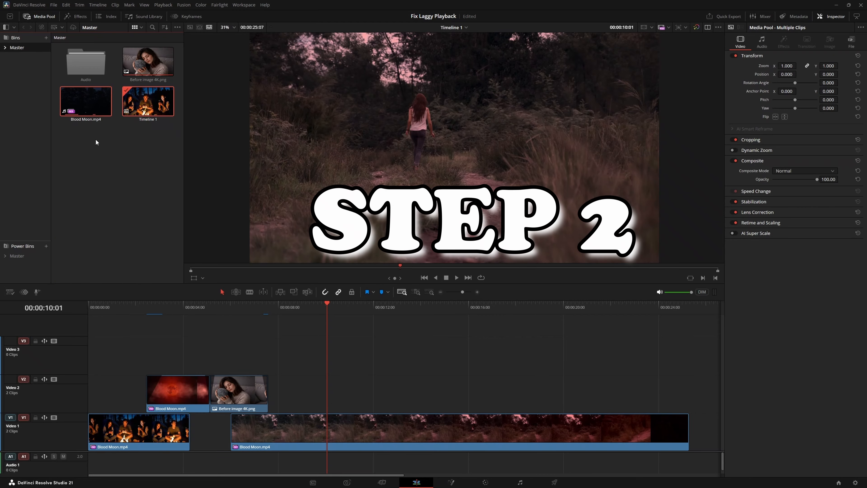
# Open the proxy handling options for playback
pyautogui.click(162, 4)
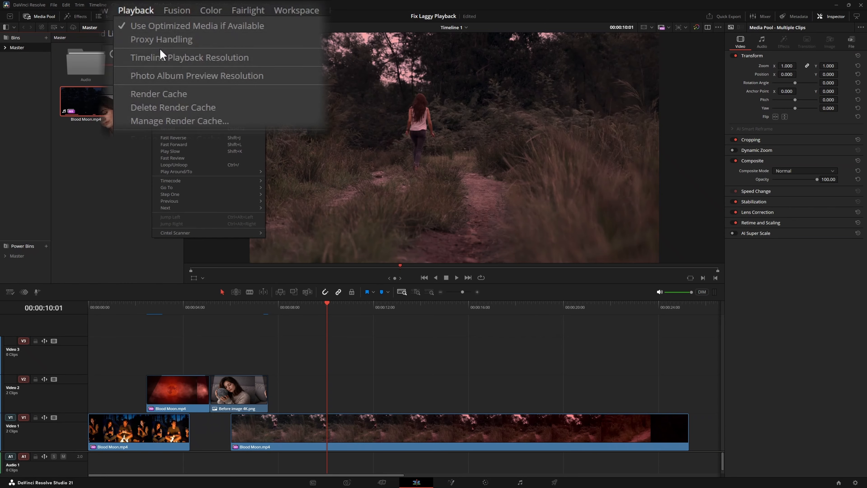
pyautogui.moveTo(212, 20)
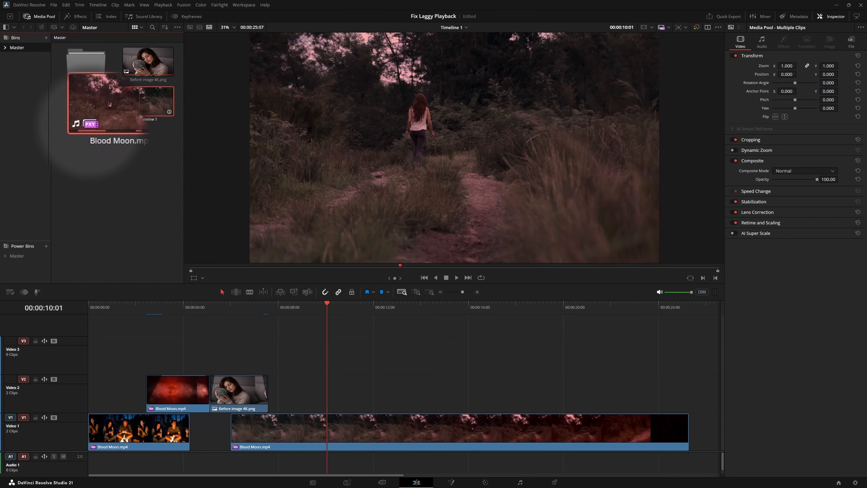
# Clear the media pool selection, select the long Blood Moon.mp4 clip on Video 1, and open the Deliver page
pyautogui.click(112, 142)
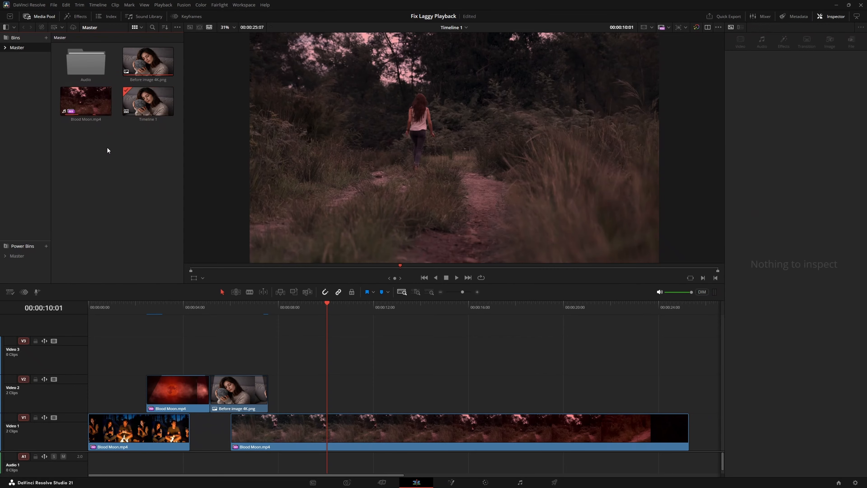
pyautogui.click(469, 433)
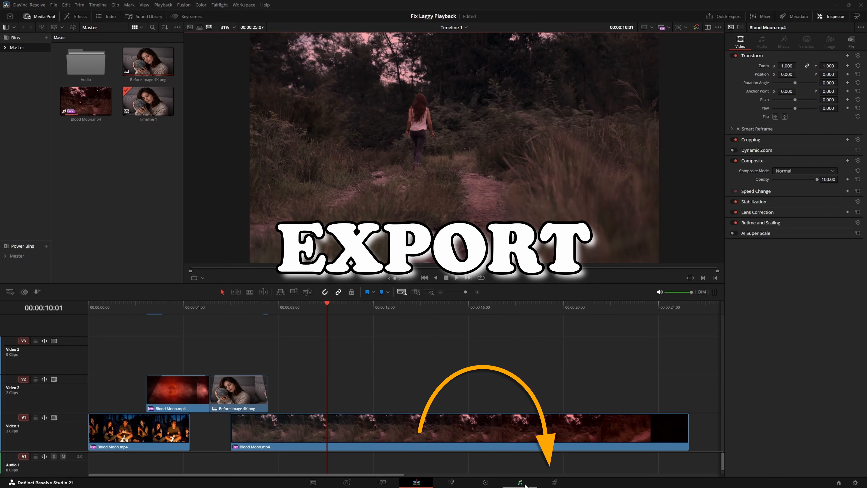
pyautogui.click(554, 482)
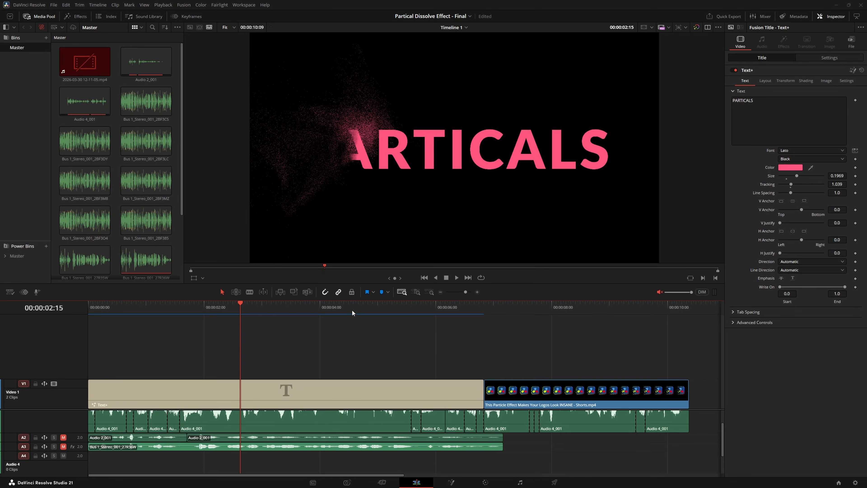
# Play the particle dissolve timeline through the title into the logo clip and stop playback
pyautogui.click(456, 278)
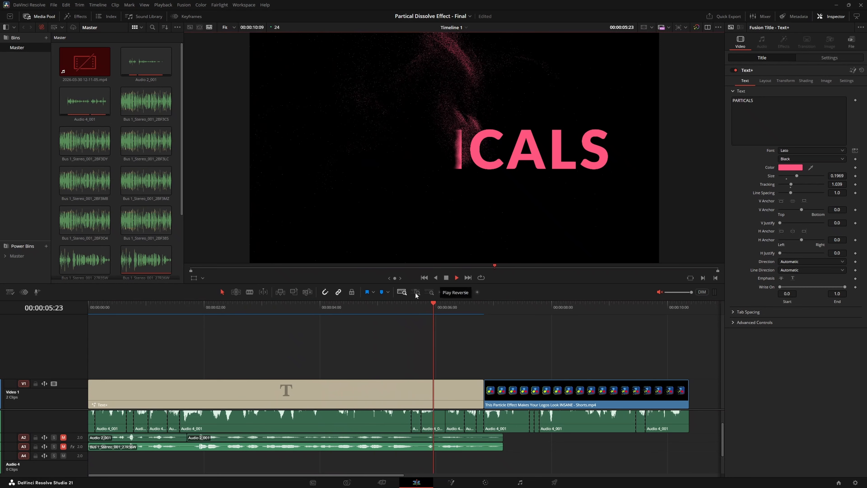
pyautogui.press('space')
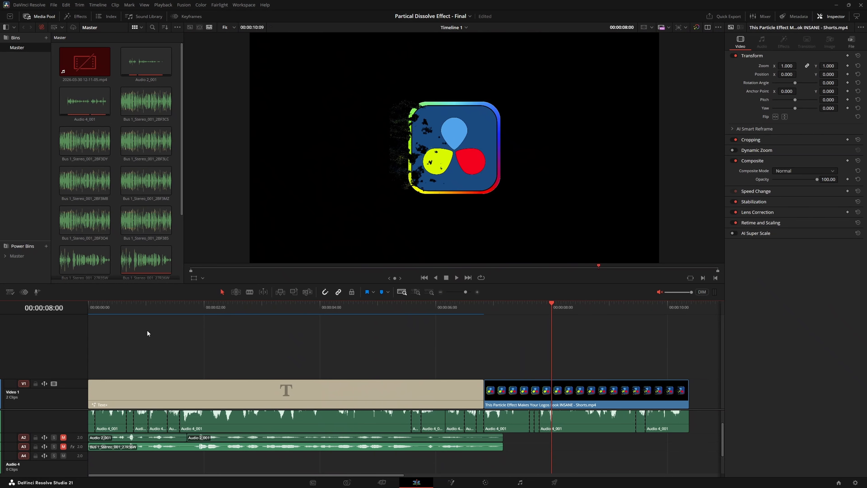
# Select the Text+ title together with the audio clips beneath it and start Render in Place
pyautogui.moveTo(146, 330); pyautogui.dragTo(280, 464)
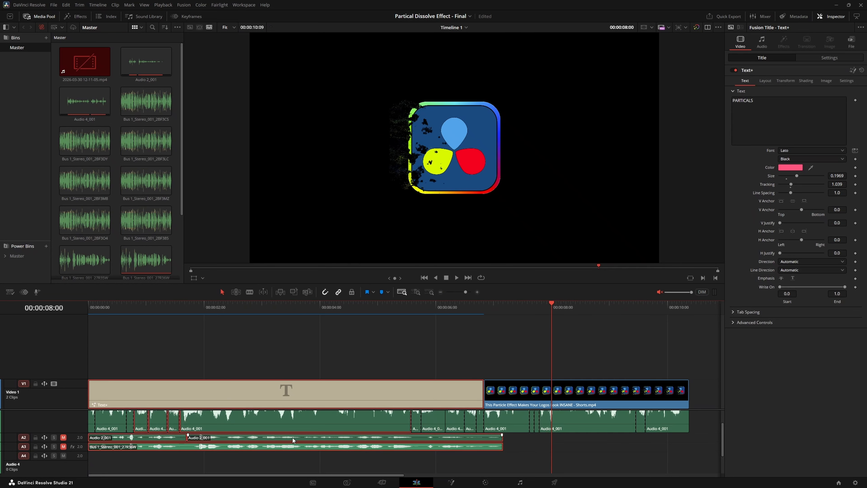
pyautogui.rightClick(200, 392)
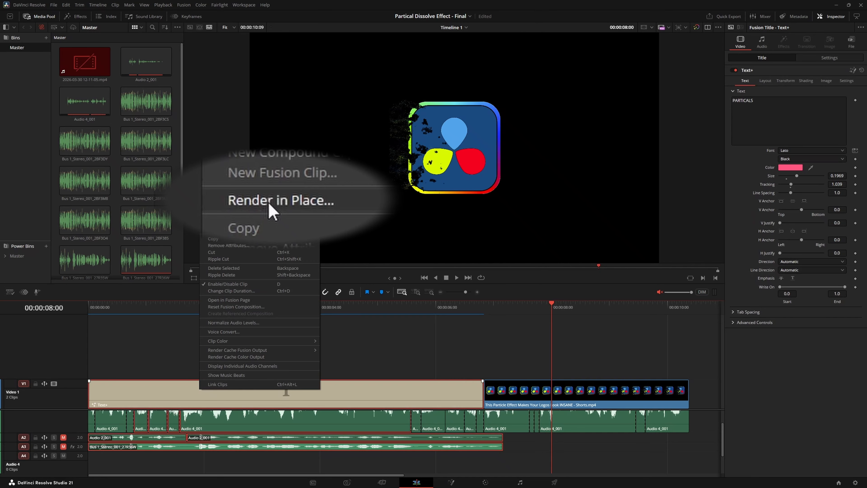
pyautogui.click(222, 232)
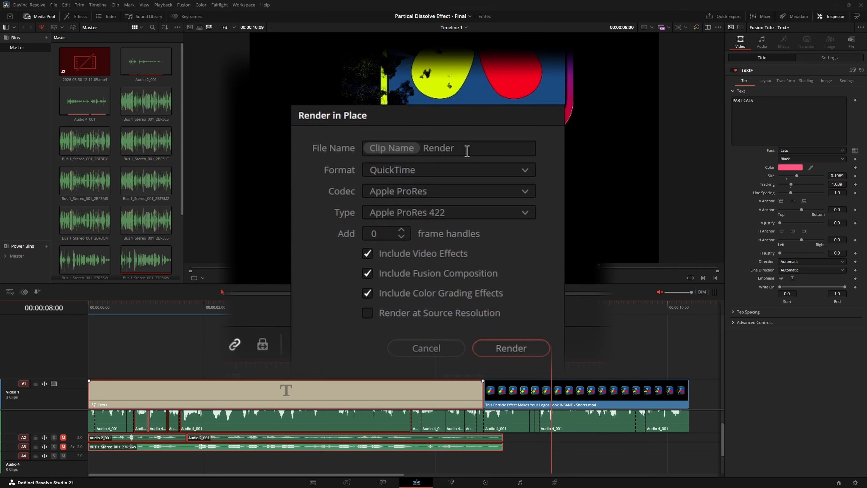
# Set the Render in Place format to MP4 with the H.264 codec and start rendering the selected clips
pyautogui.click(443, 210)
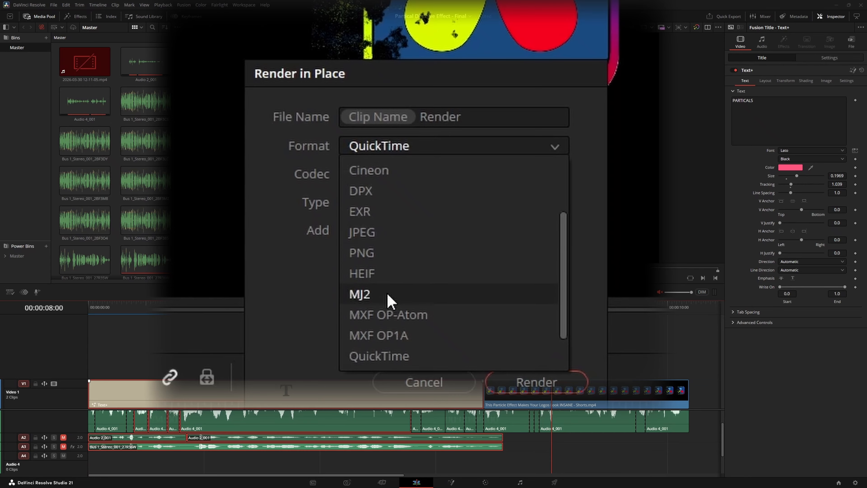
pyautogui.scroll(-1, 393, 329)
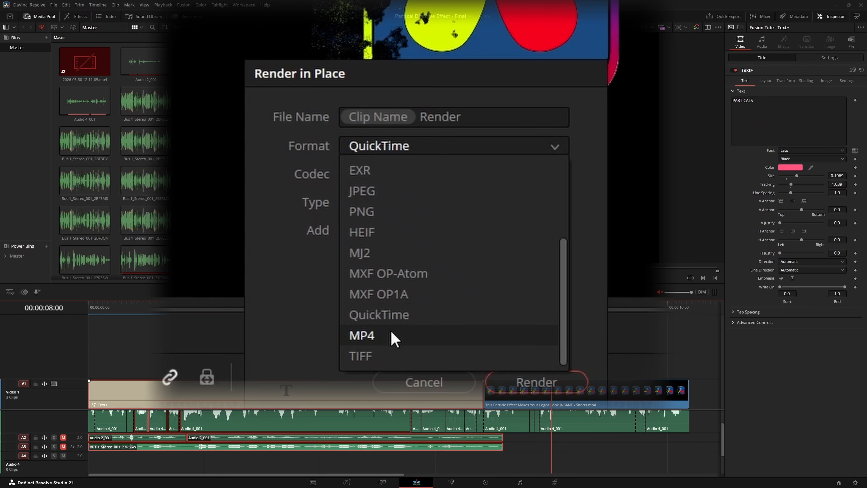
pyautogui.click(393, 337)
pyautogui.click(389, 181)
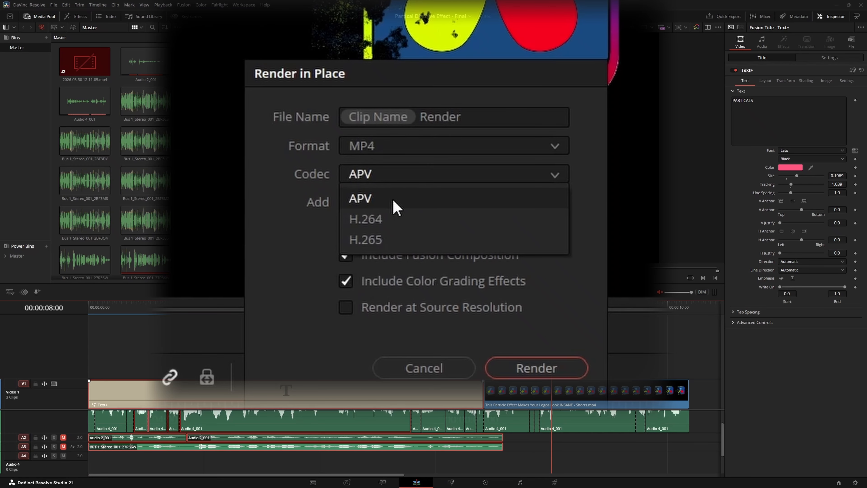
pyautogui.click(393, 219)
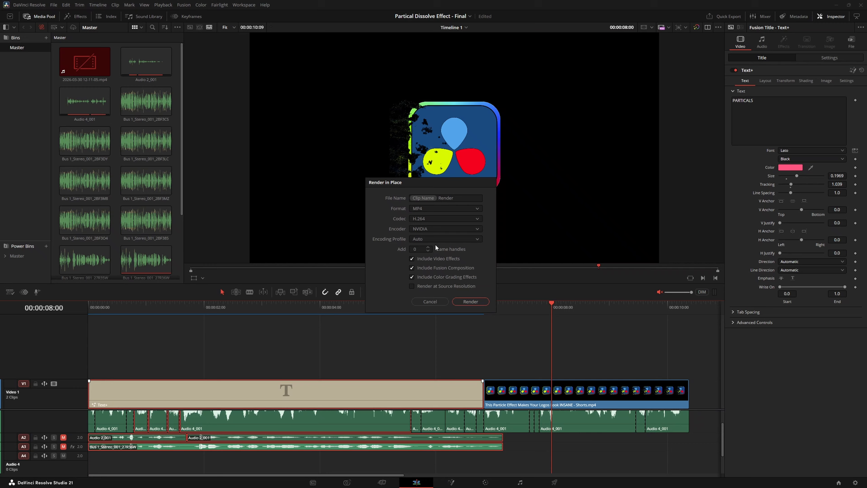
pyautogui.click(471, 301)
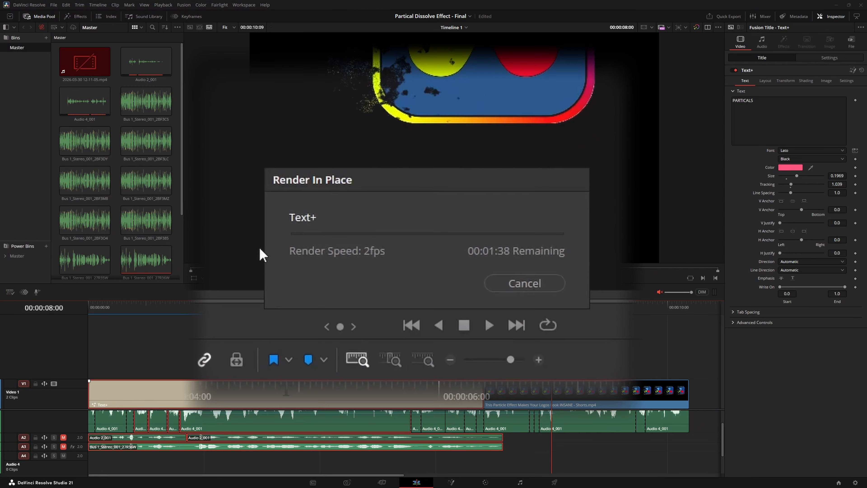